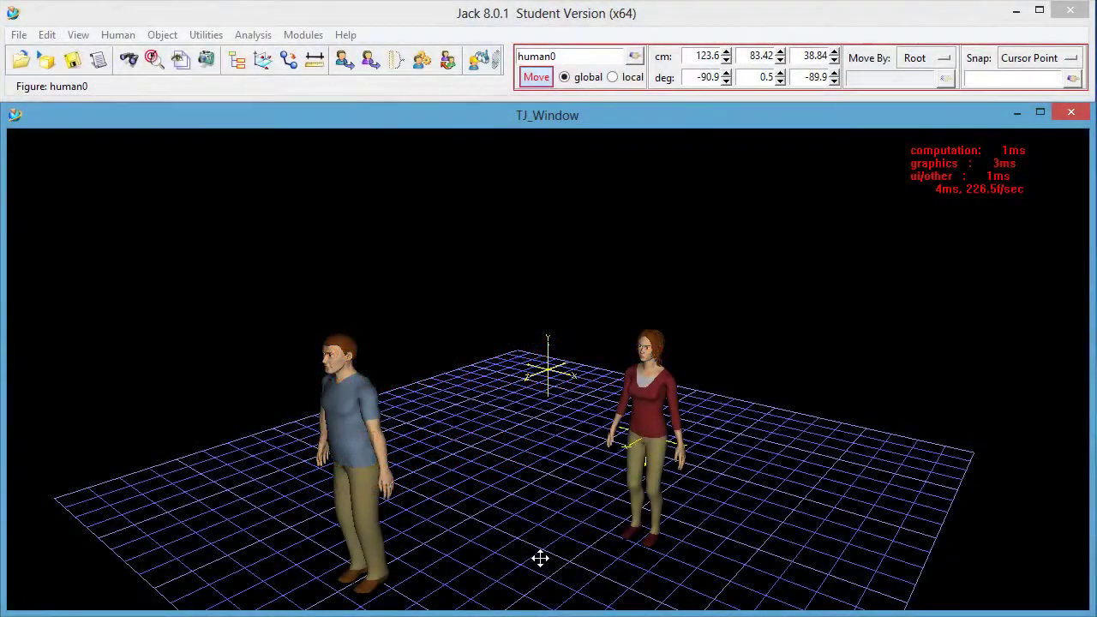
Zoom in on the two human figures and orbit the view so the man faces forward.
right_drag(541, 558, 511, 616)
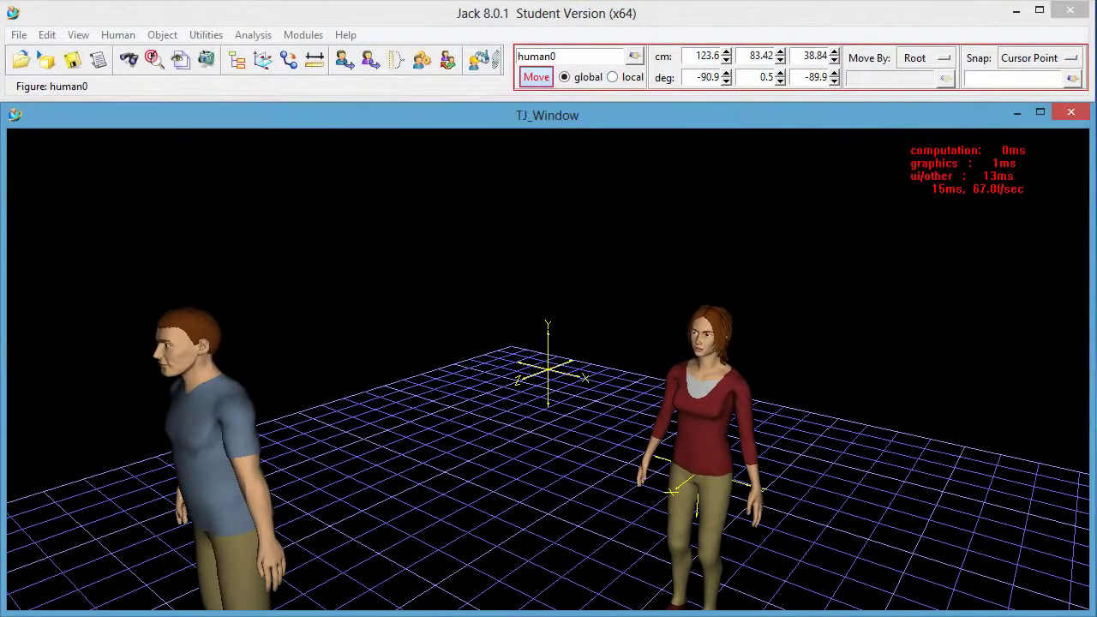
middle_drag(362, 580, 470, 527)
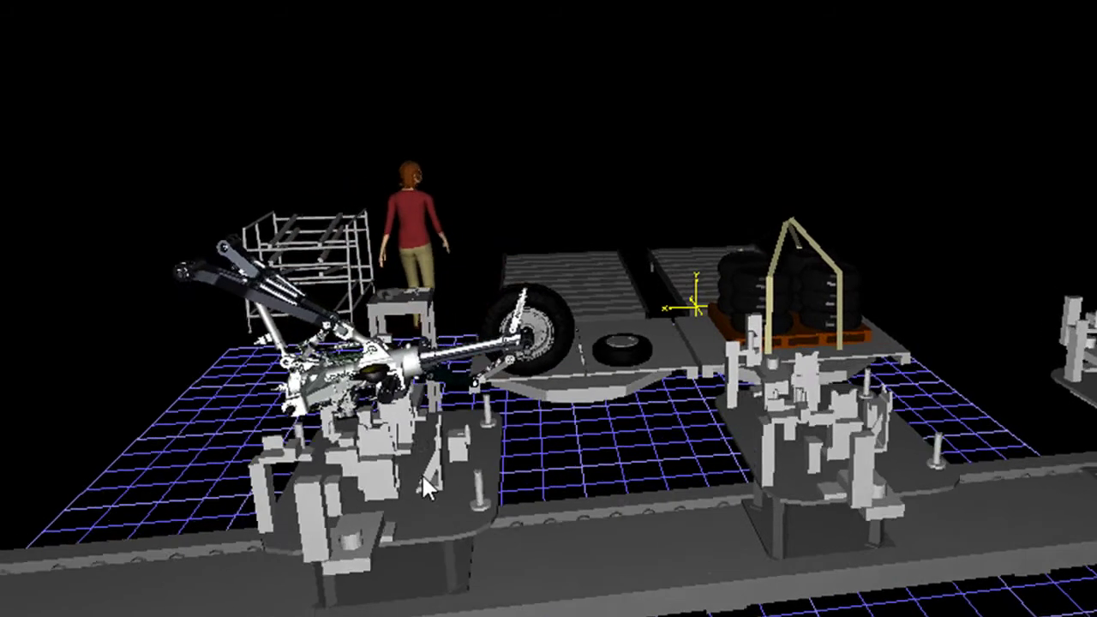
Orbit the camera to swing the view around the factory workcell.
middle_drag(572, 481, 1005, 426)
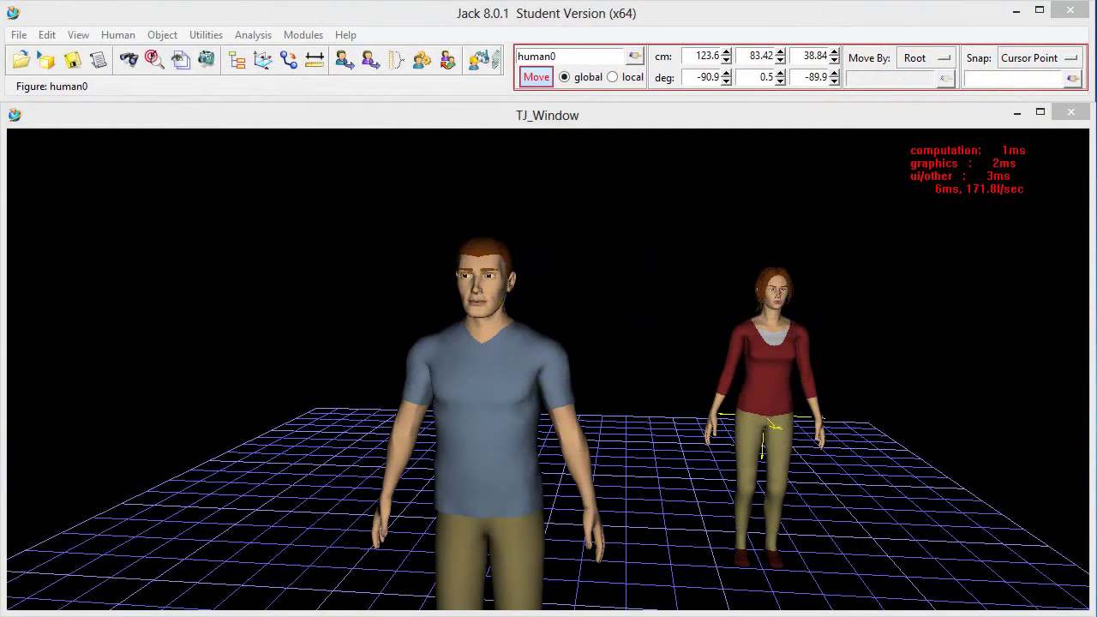
Zoom out from the two humans, then orbit and pan so the man stands in front.
click(658, 452)
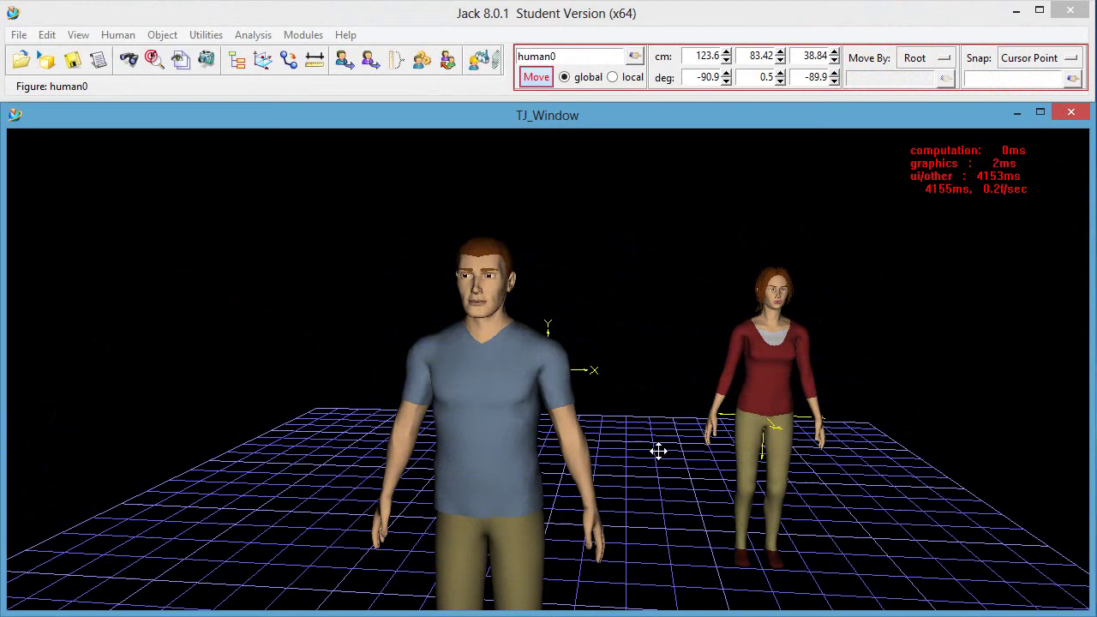
middle_drag(589, 450, 383, 463)
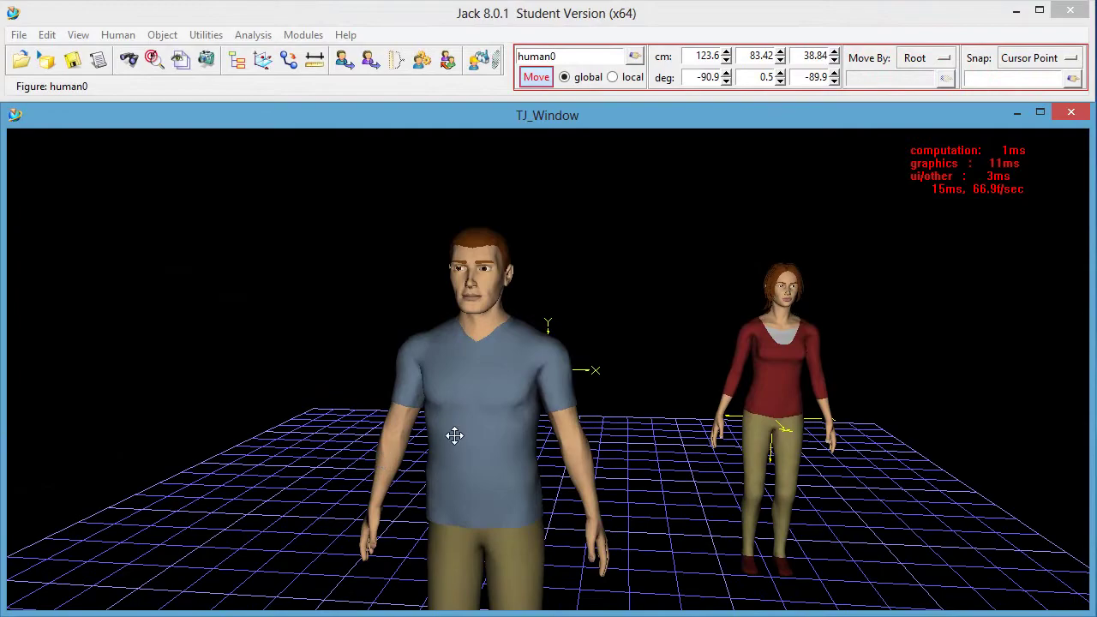
mouse_move(455, 436)
right_down()
mouse_move(312, 434)
mouse_move(593, 412)
mouse_move(472, 436)
mouse_move(426, 458)
mouse_move(426, 485)
mouse_move(435, 423)
mouse_move(426, 444)
mouse_move(439, 427)
mouse_move(392, 434)
mouse_move(517, 419)
mouse_move(464, 422)
right_up()
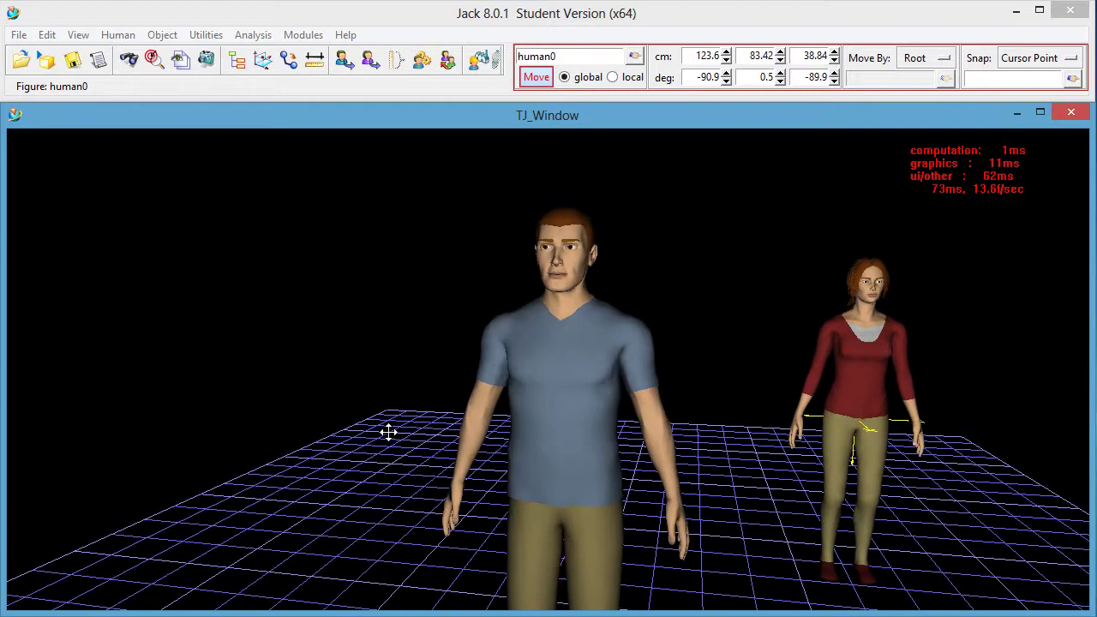
right_drag(546, 435, 486, 427)
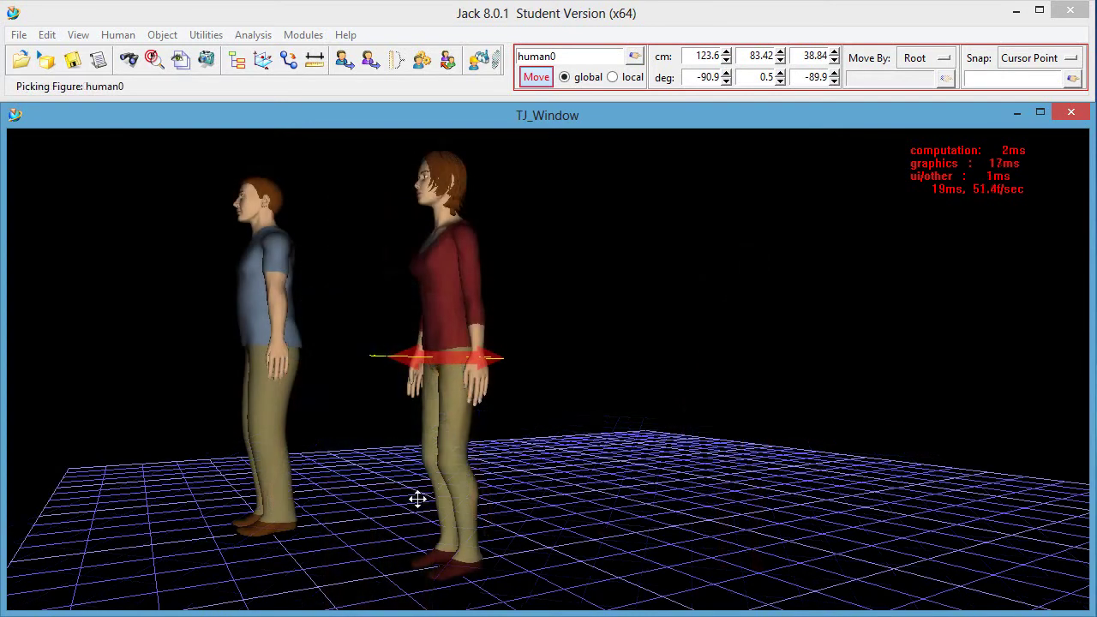
Shift the woman right and rotate her about the hips, then browse the conveyors folder.
drag(416, 497, 583, 402)
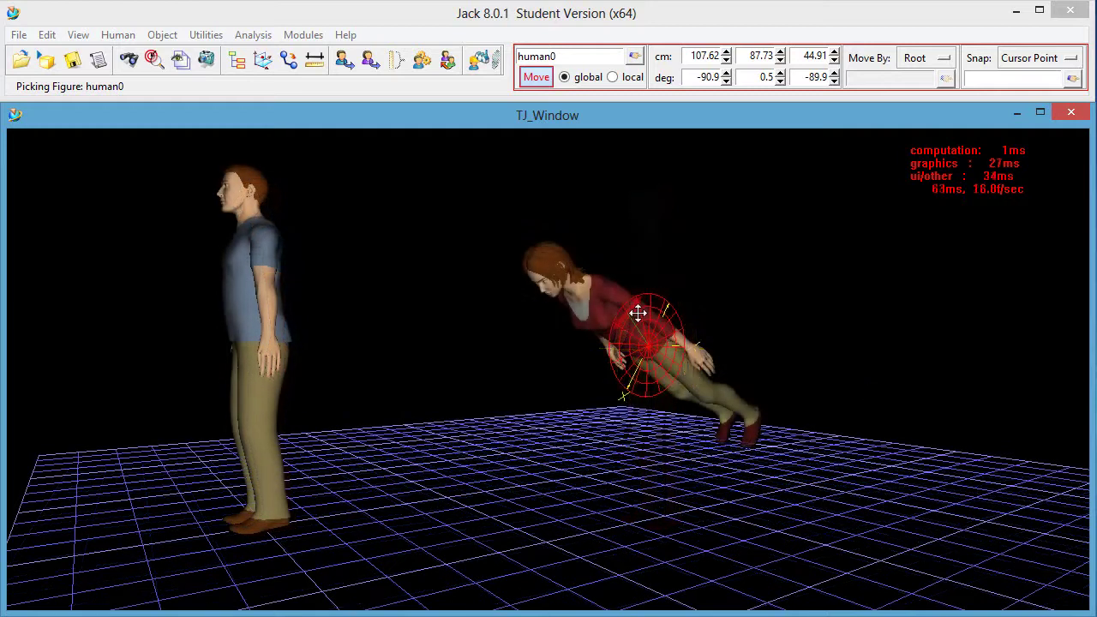
mouse_move(638, 313)
mouse_down()
mouse_move(715, 311)
mouse_move(642, 313)
mouse_up()
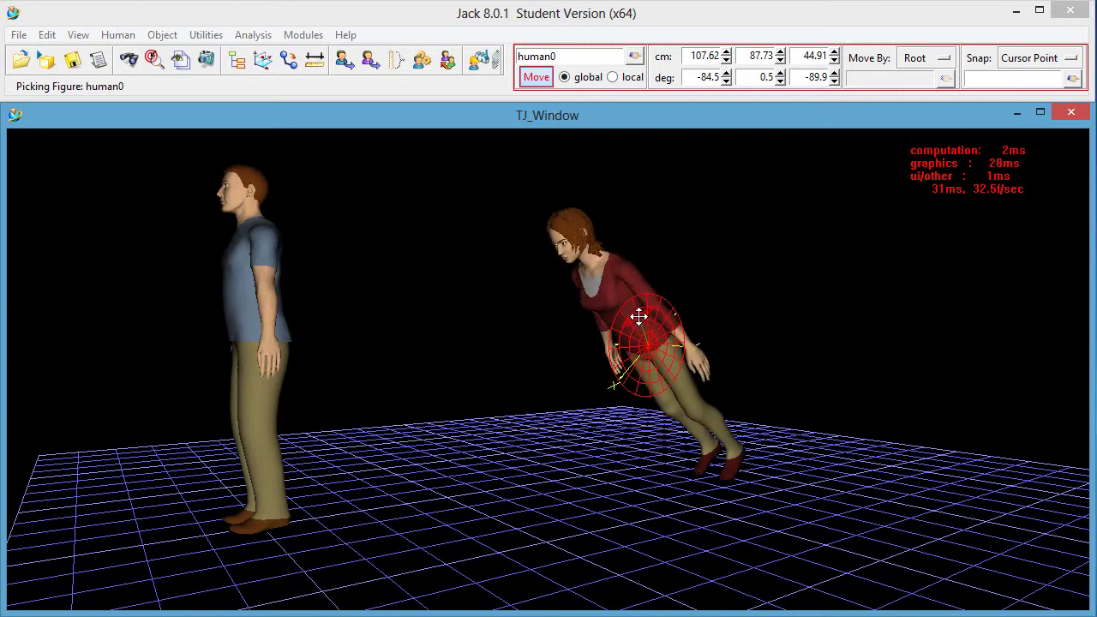
drag(715, 325, 737, 362)
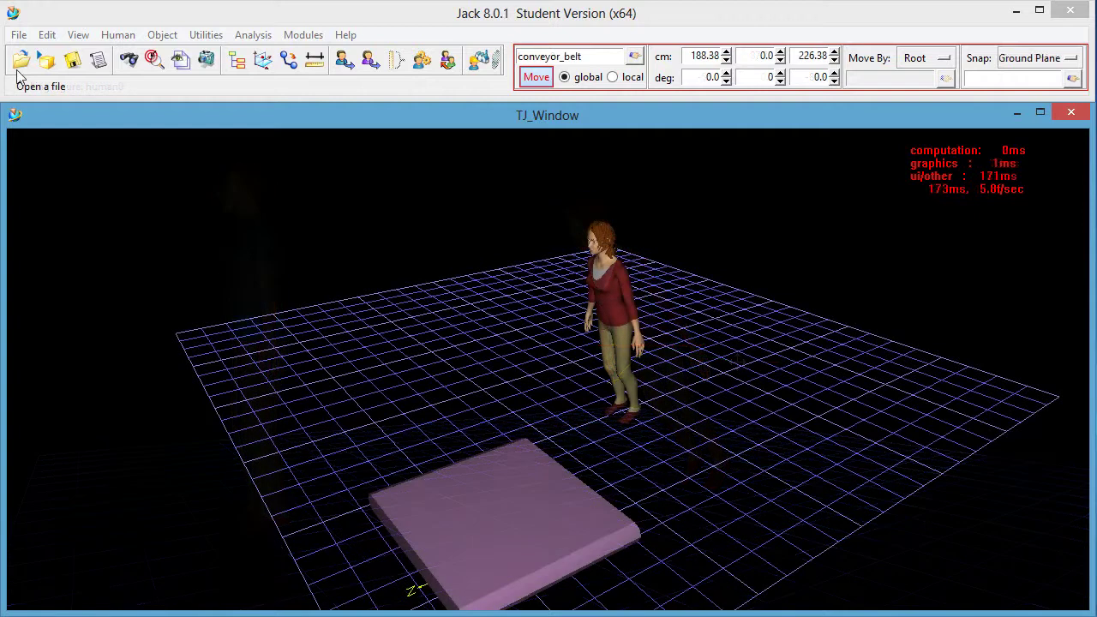
click(20, 62)
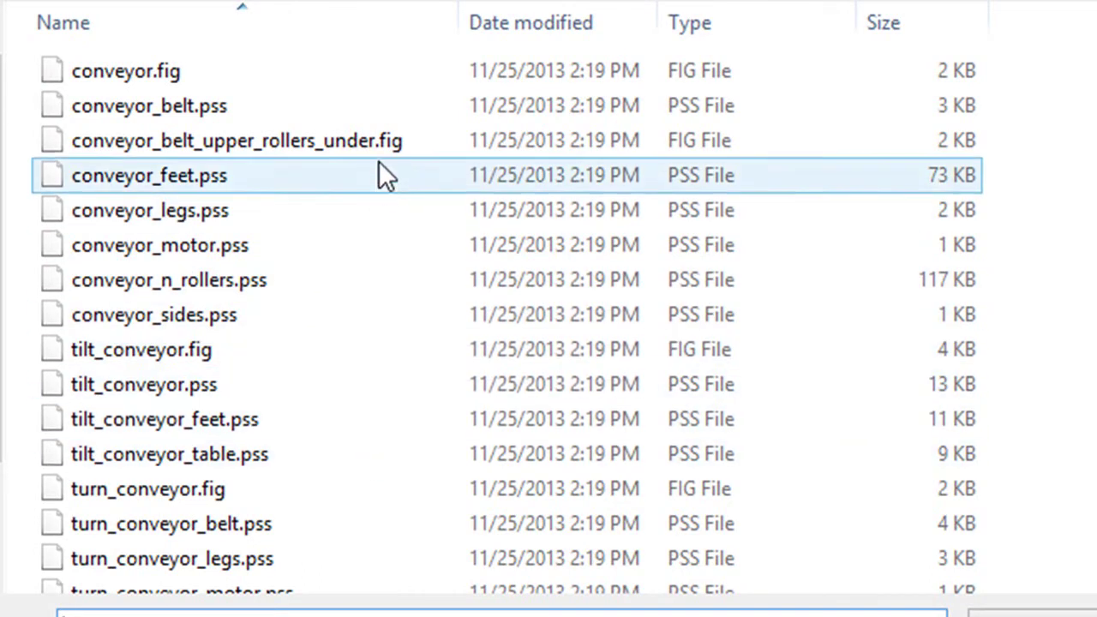
Load conveyor_belt_upper_rollers_under.fig and shift it -78.84 cm along the floor beside the woman.
click(379, 145)
key(Return)
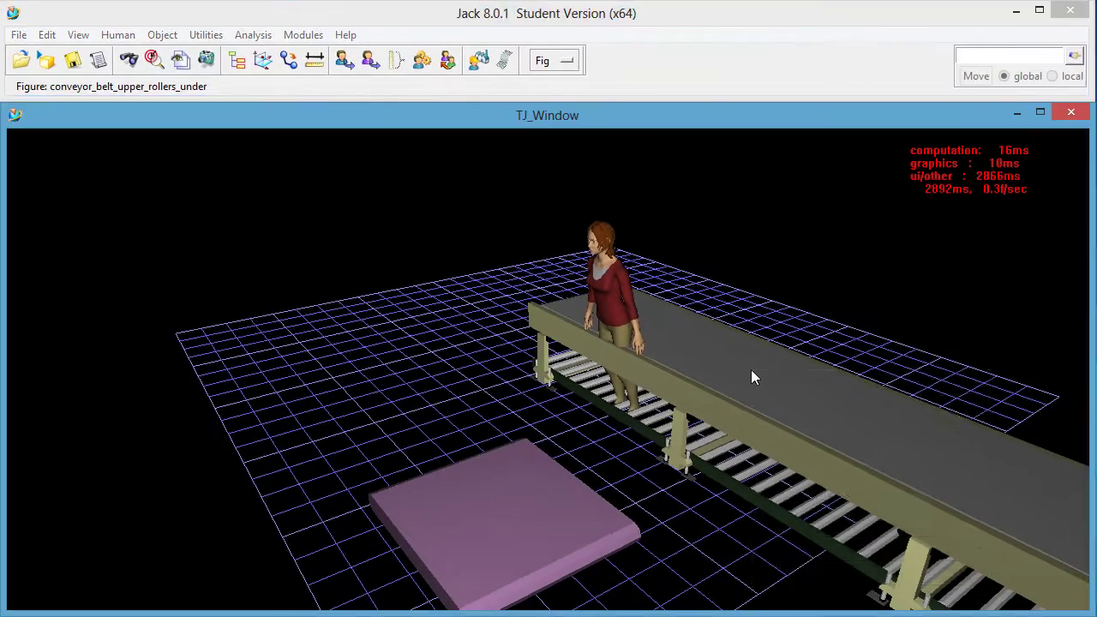
right_click(753, 374)
click(782, 405)
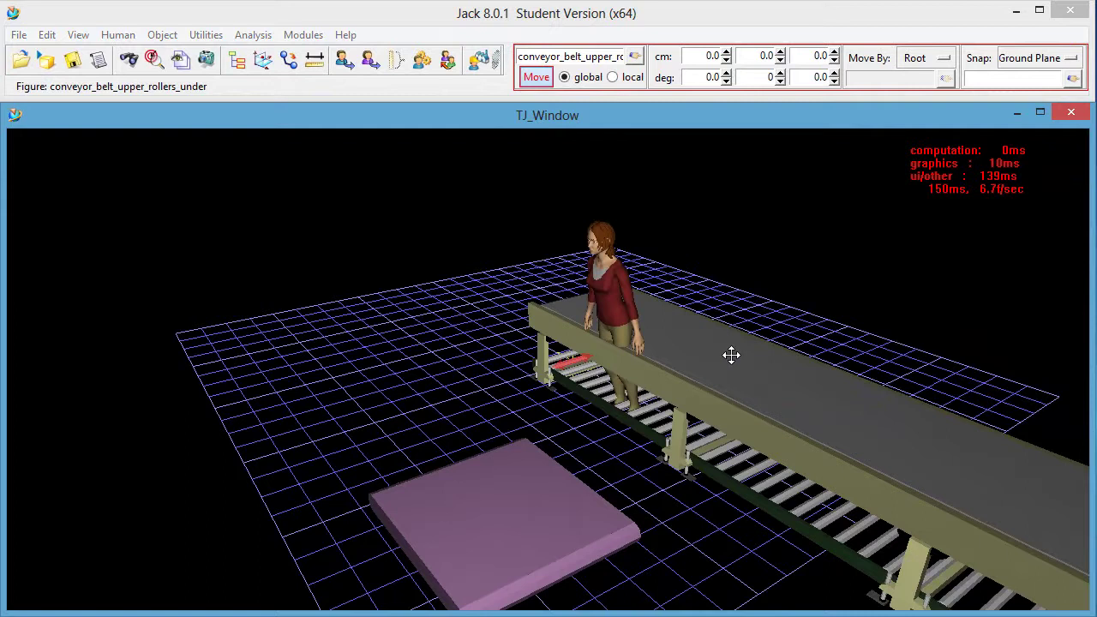
drag(729, 355, 774, 271)
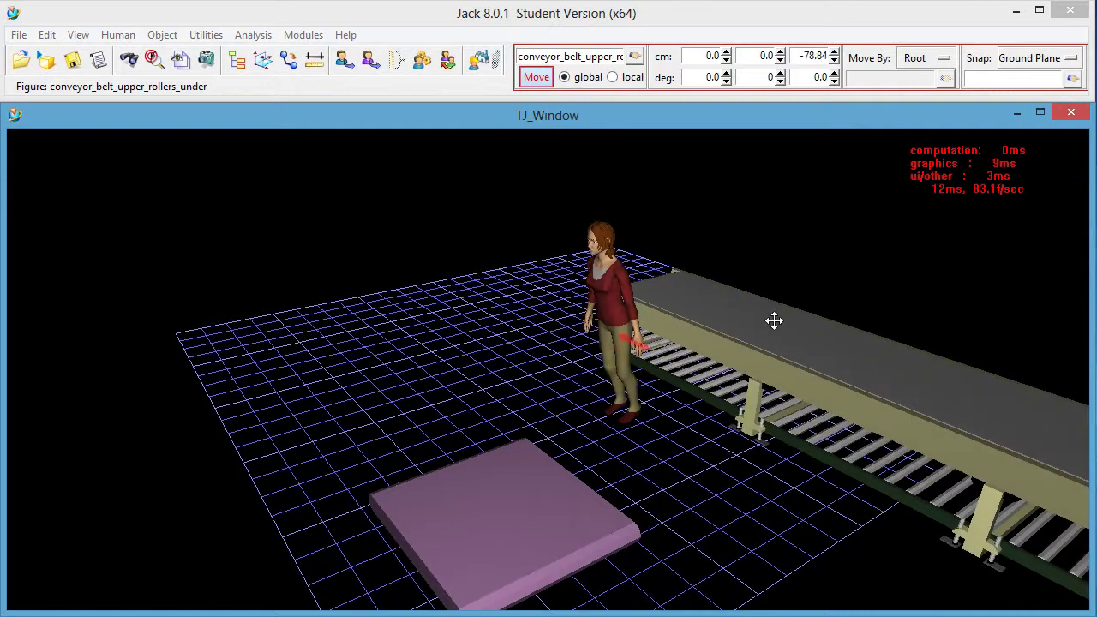
drag(774, 321, 726, 299)
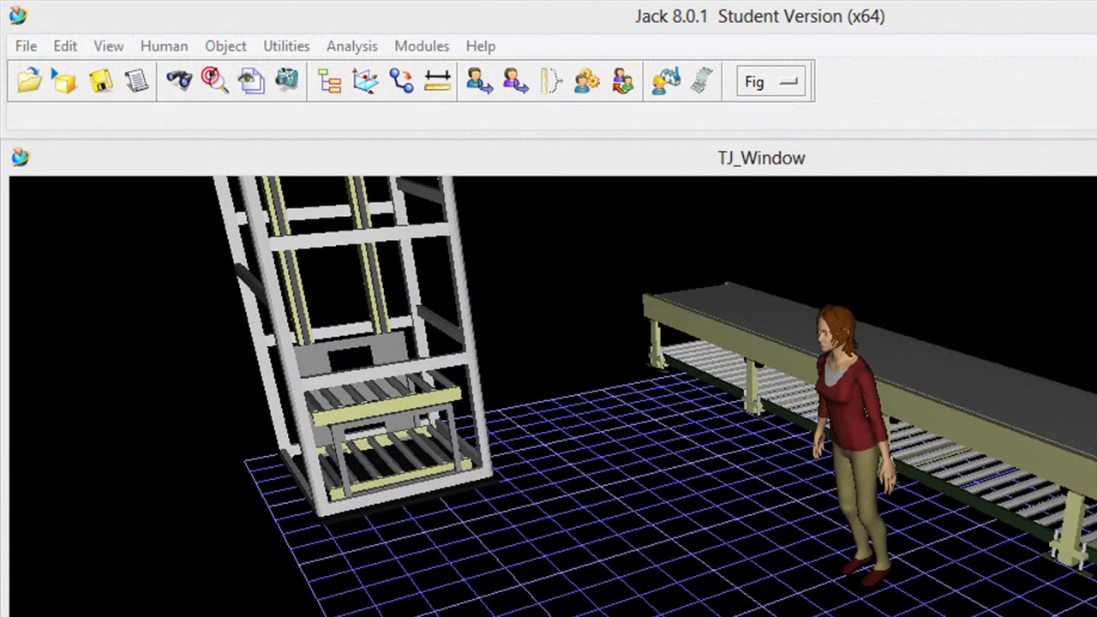
Launch the Task Simulation Builder and start a new Go task with human0 as walker.
click(390, 21)
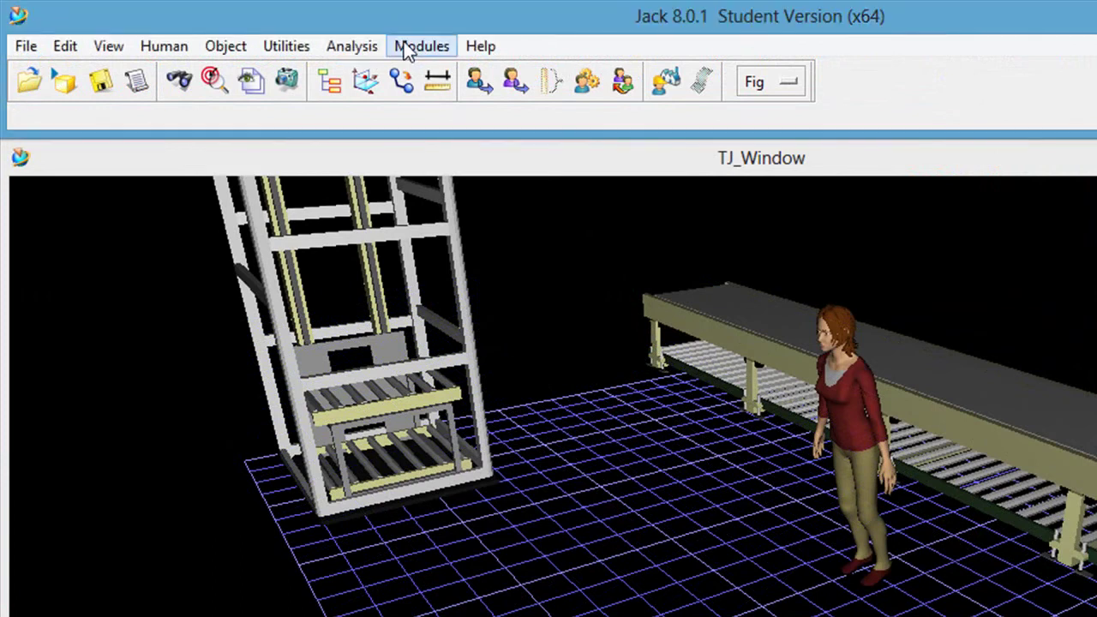
click(404, 41)
click(452, 96)
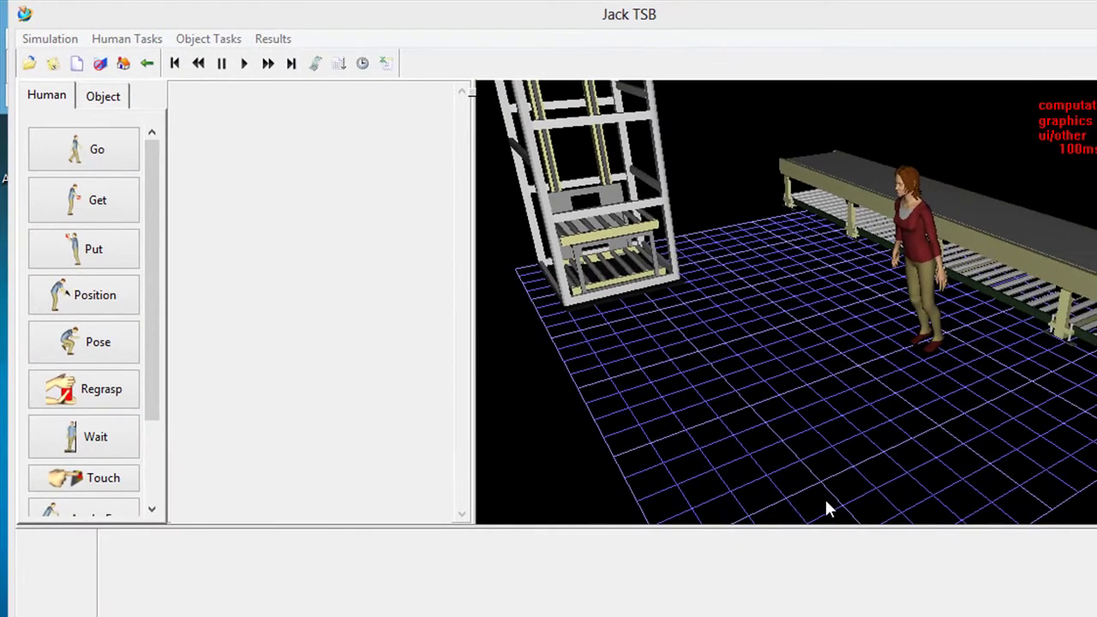
click(96, 159)
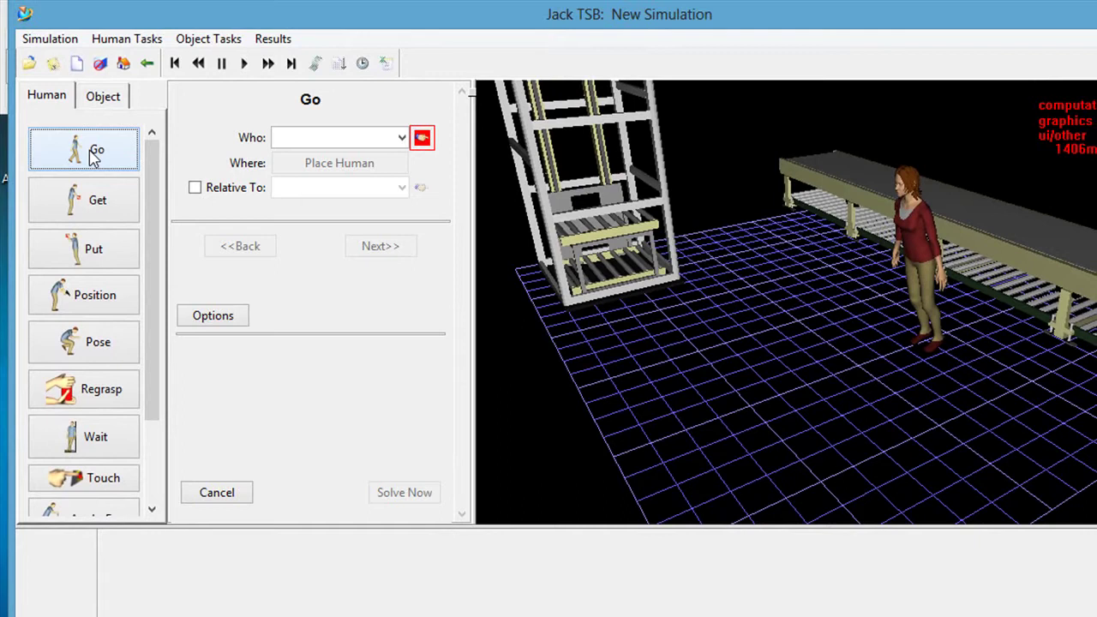
click(913, 244)
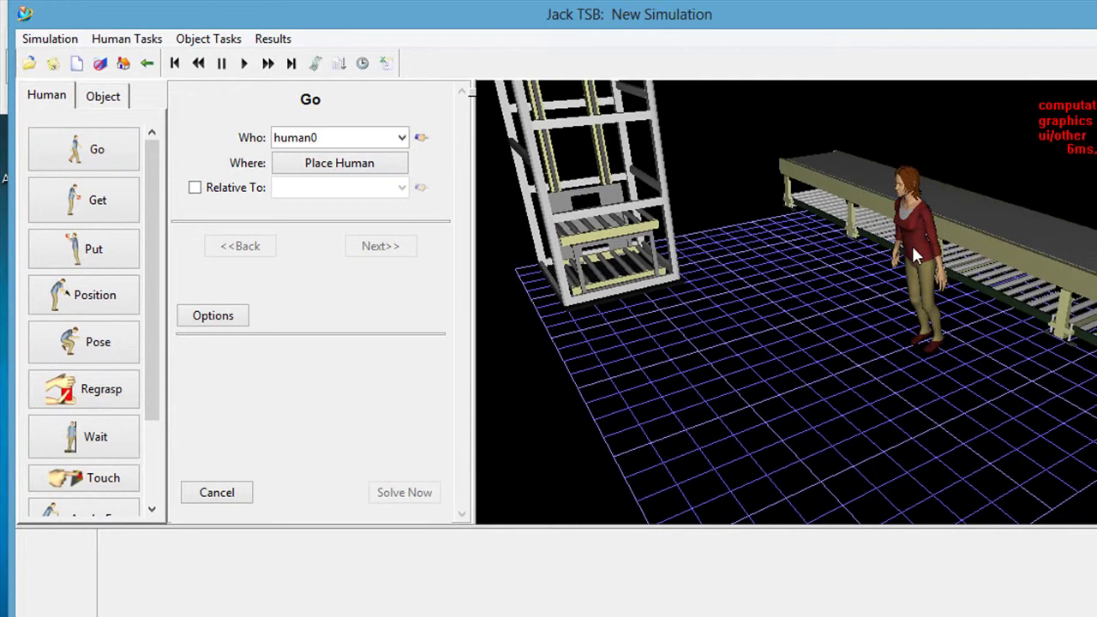
Slide the woman across the floor toward the rack and solve the Get_monitor task.
right_click(911, 273)
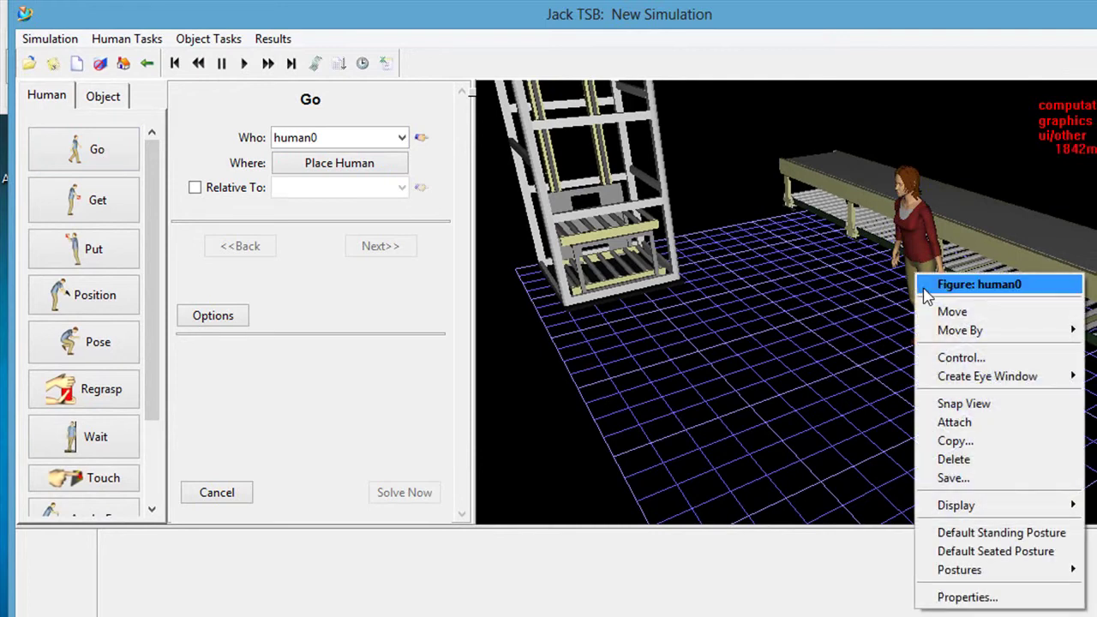
click(932, 310)
drag(919, 253, 798, 299)
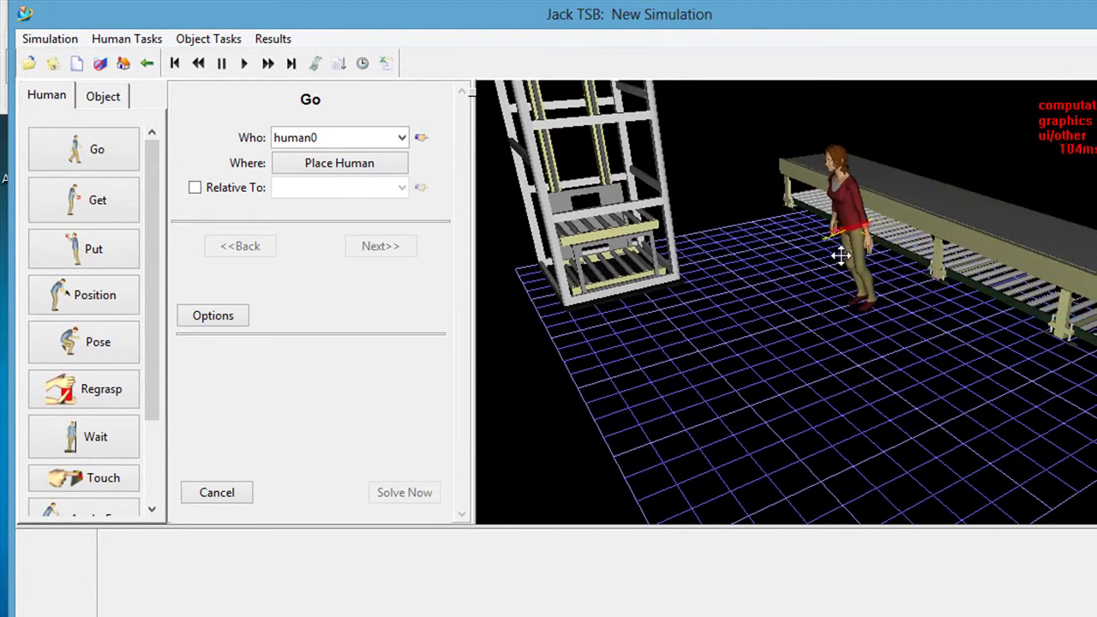
drag(840, 255, 648, 333)
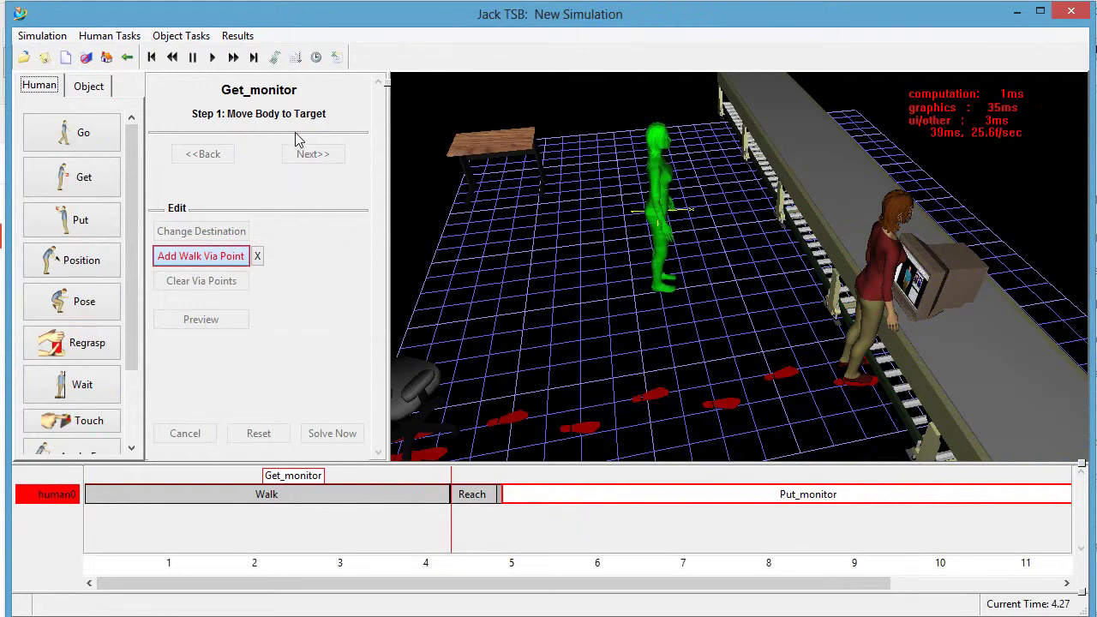
click(220, 259)
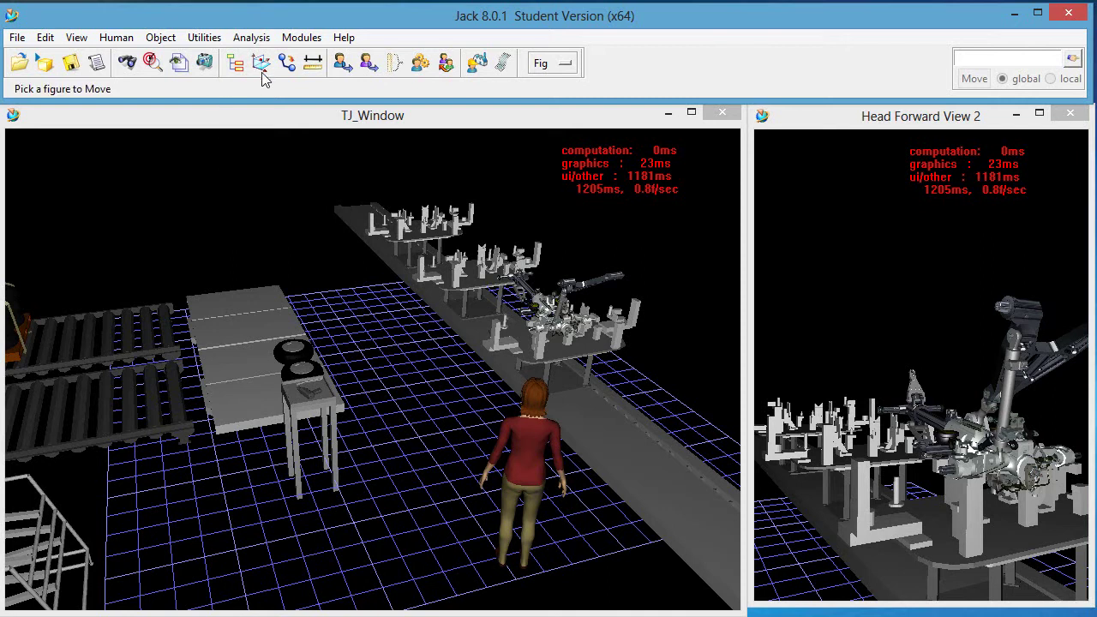
Put the woman in move mode, shift her back-left, and turn her back toward the fixture.
click(530, 496)
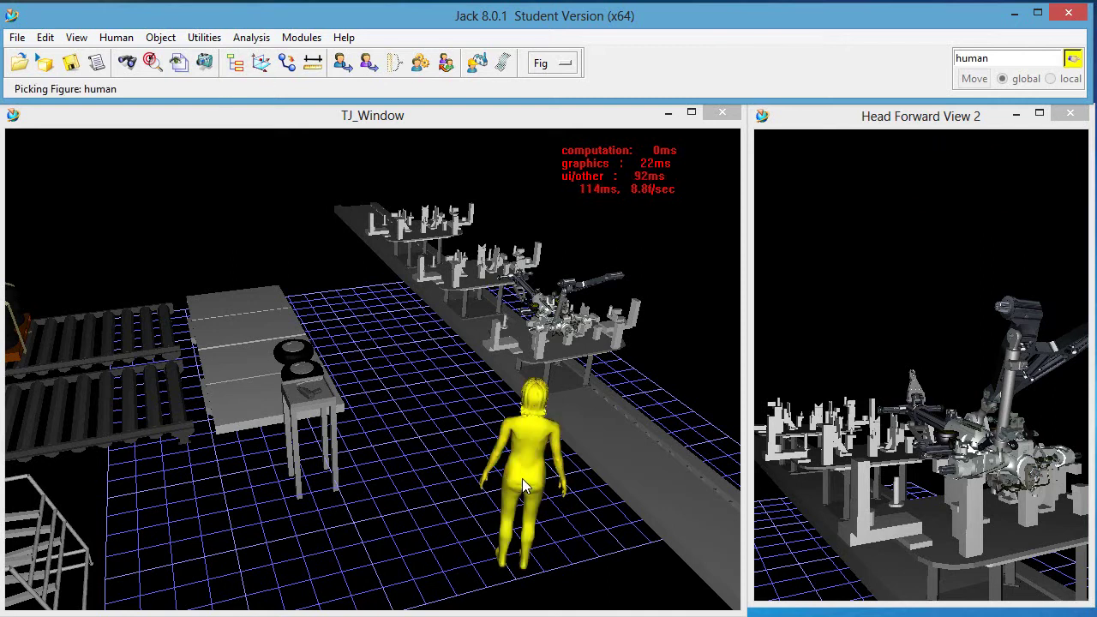
click(522, 478)
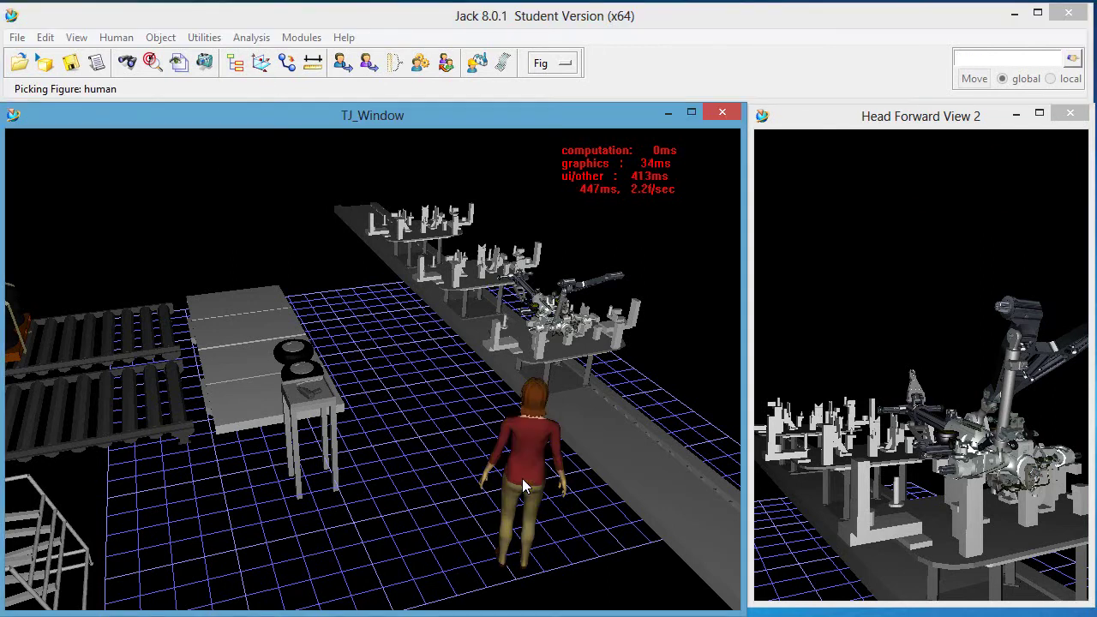
right_click(525, 463)
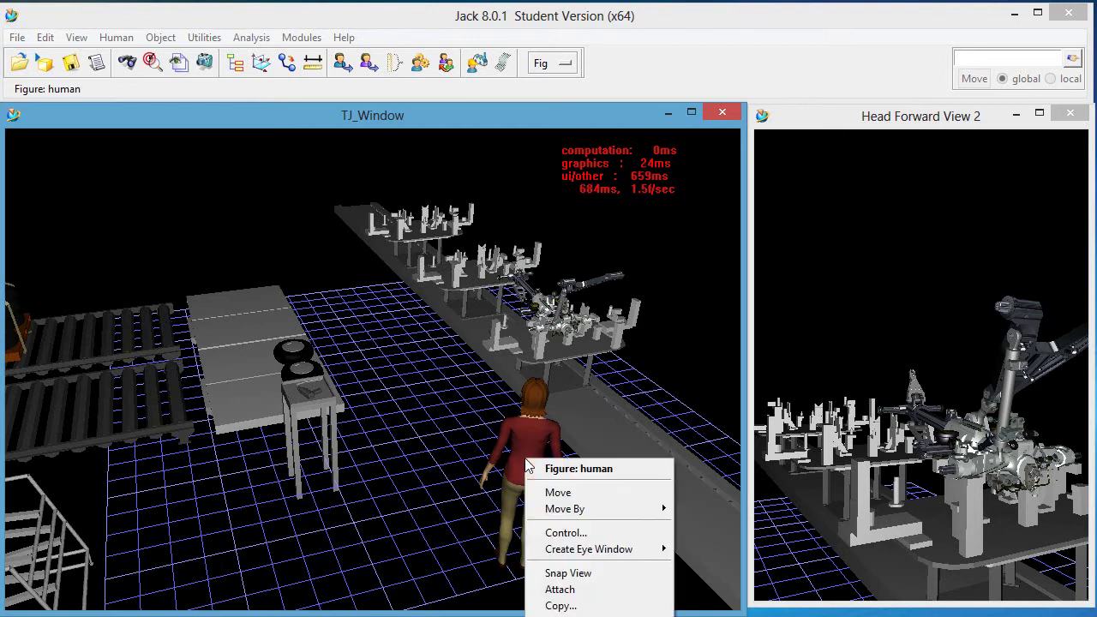
click(549, 492)
mouse_move(529, 473)
mouse_down()
mouse_move(443, 413)
mouse_move(527, 494)
mouse_up()
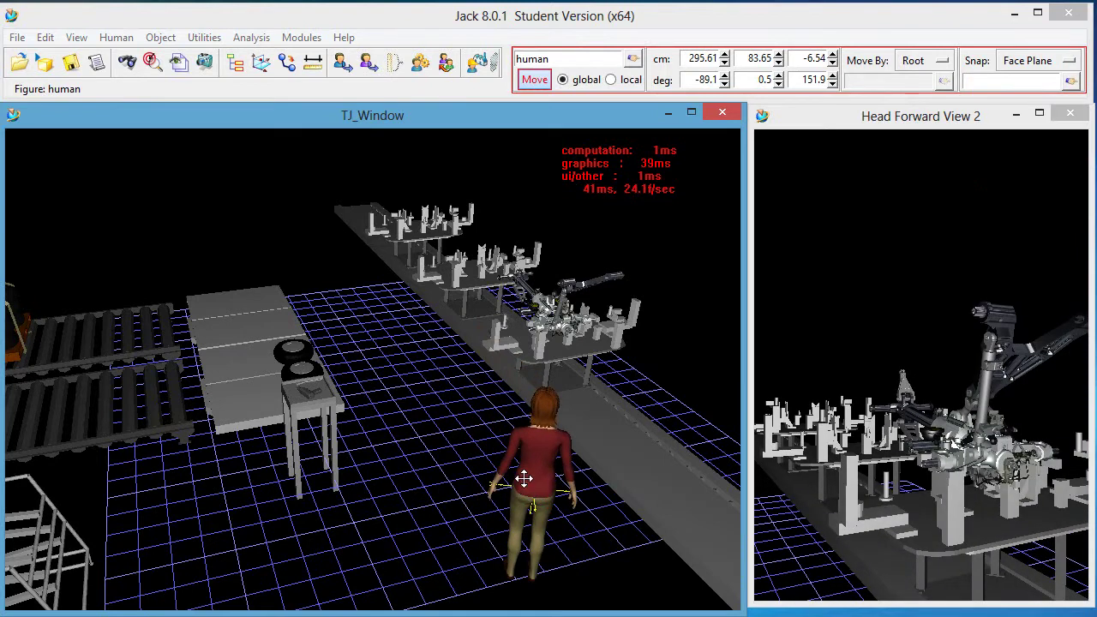
ctrl+drag(524, 477, 433, 492)
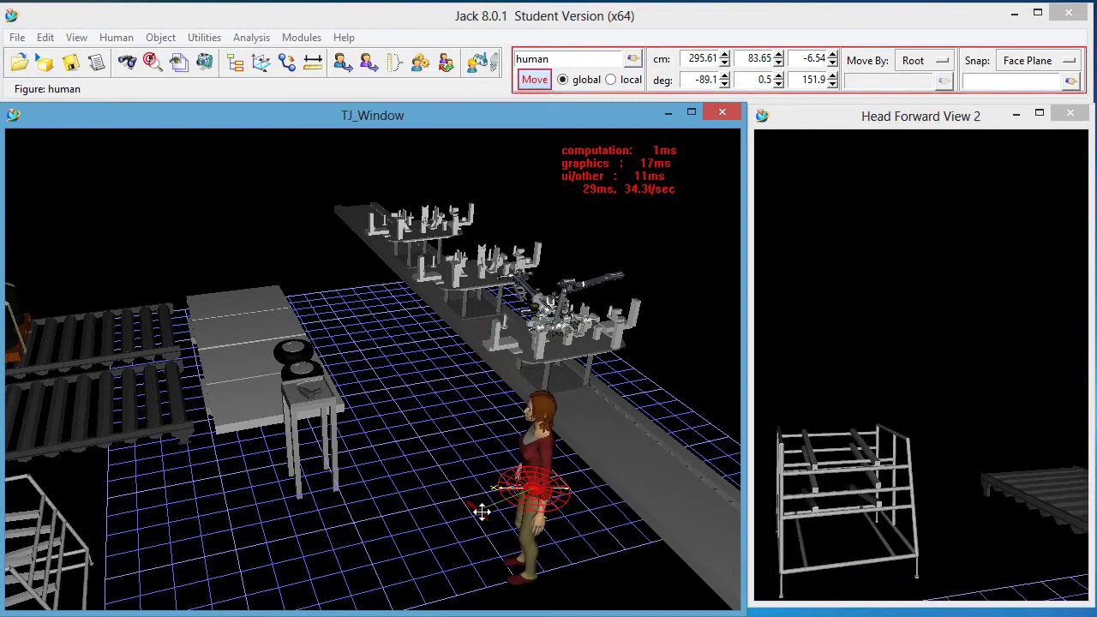
drag(481, 511, 465, 480)
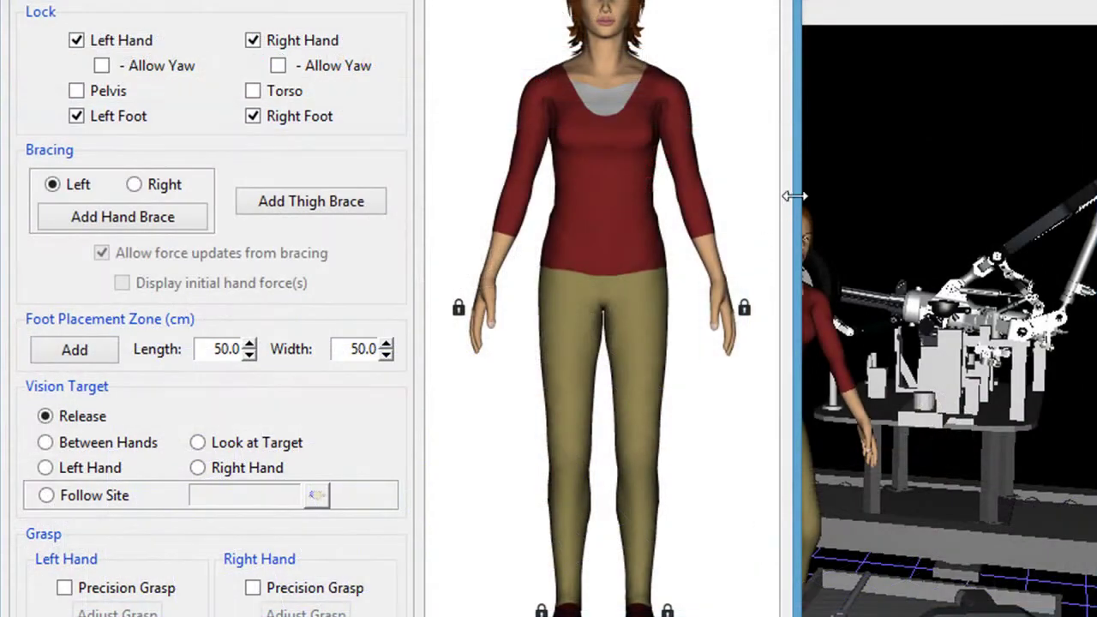
Widen the 3D scene window and attach manipulation axes to the figure's left hand.
drag(793, 197, 674, 196)
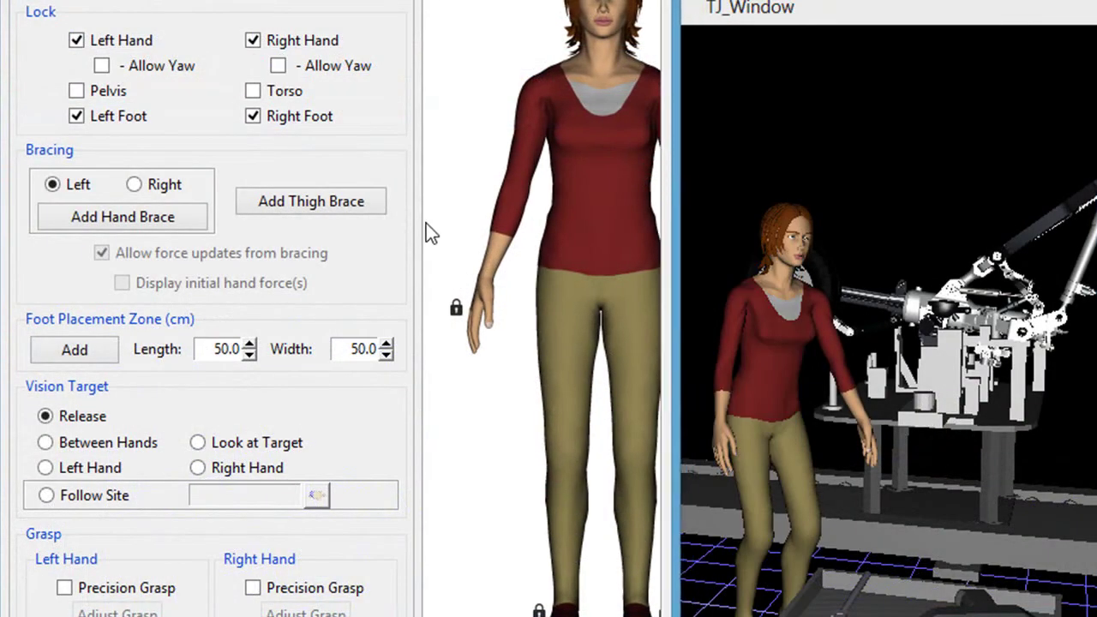
right_click(477, 342)
click(522, 347)
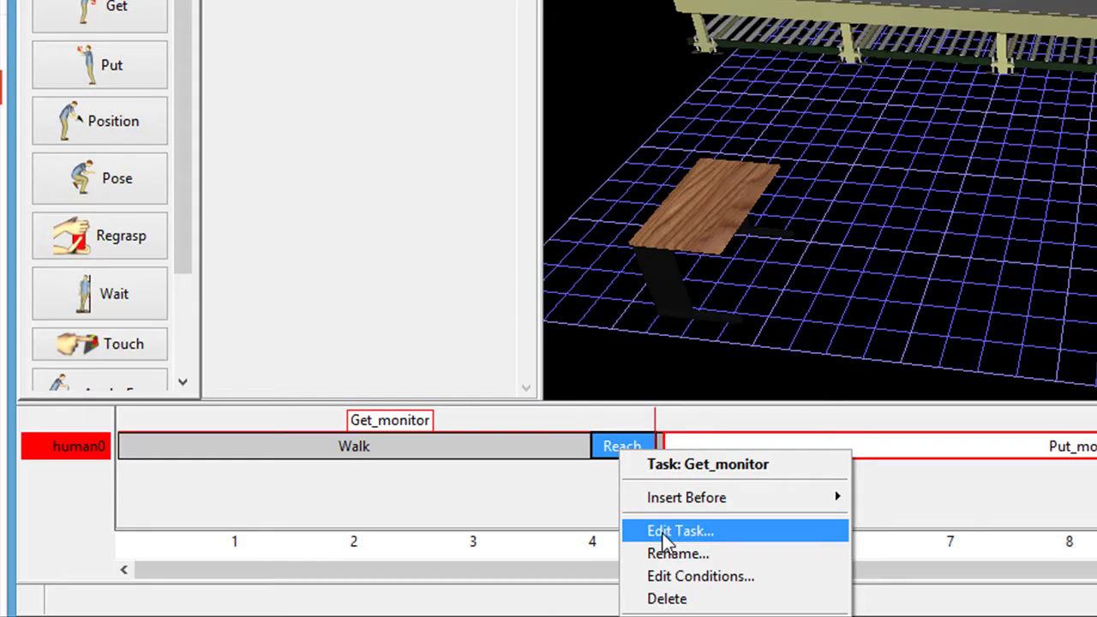
Open the Get_monitor task from its Reach block on the timeline for editing.
click(663, 533)
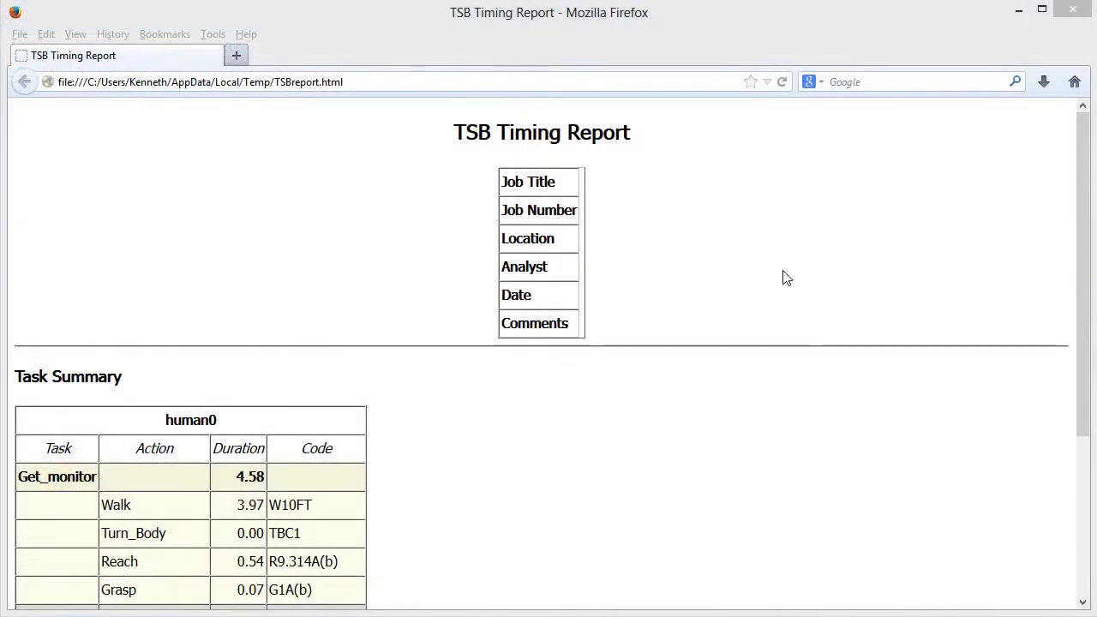
Scroll the timing report down to the Task Summary with Get_monitor 4.58 and Put_monitor 7.13.
drag(1079, 285, 1061, 444)
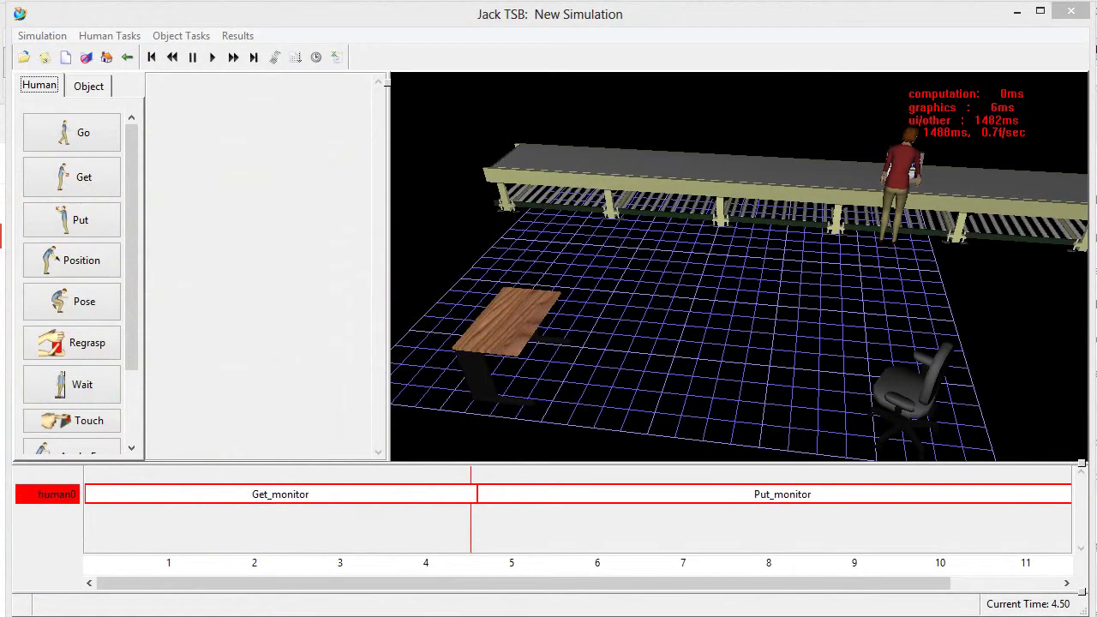
Inspect the Walk and Reach subtasks of Get_monitor and Put_monitor, then edit Get_monitor's Reach task.
click(346, 500)
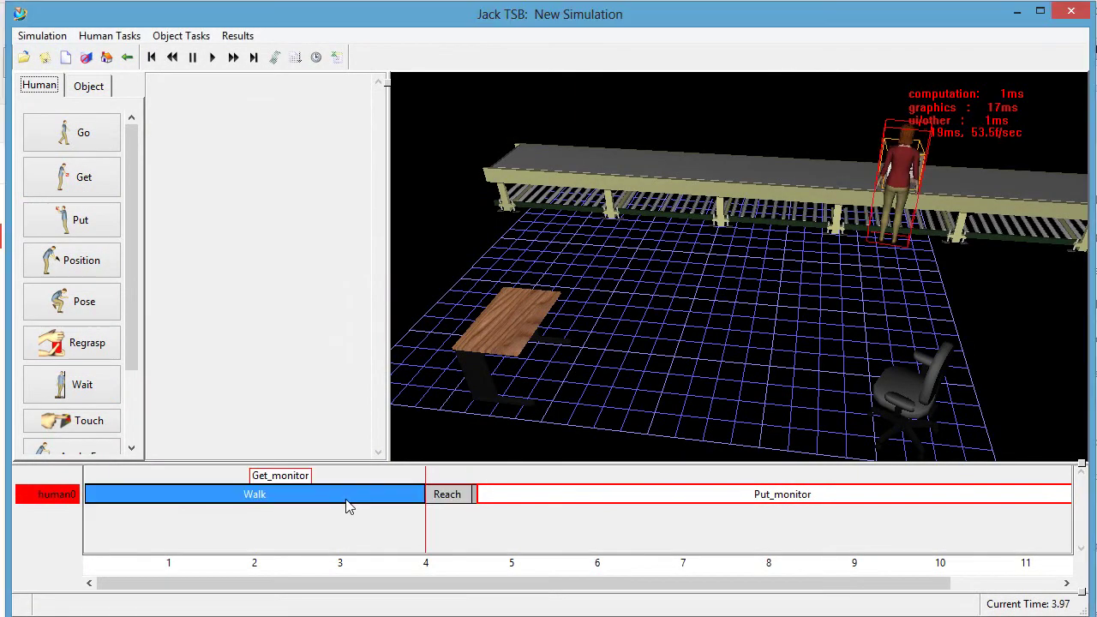
click(633, 506)
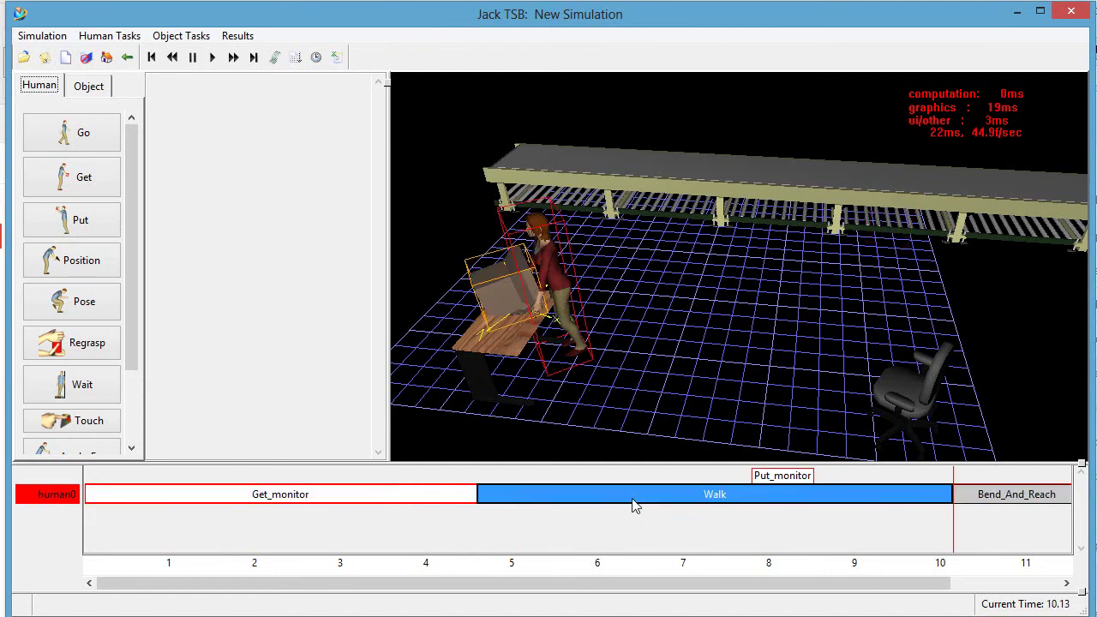
click(445, 509)
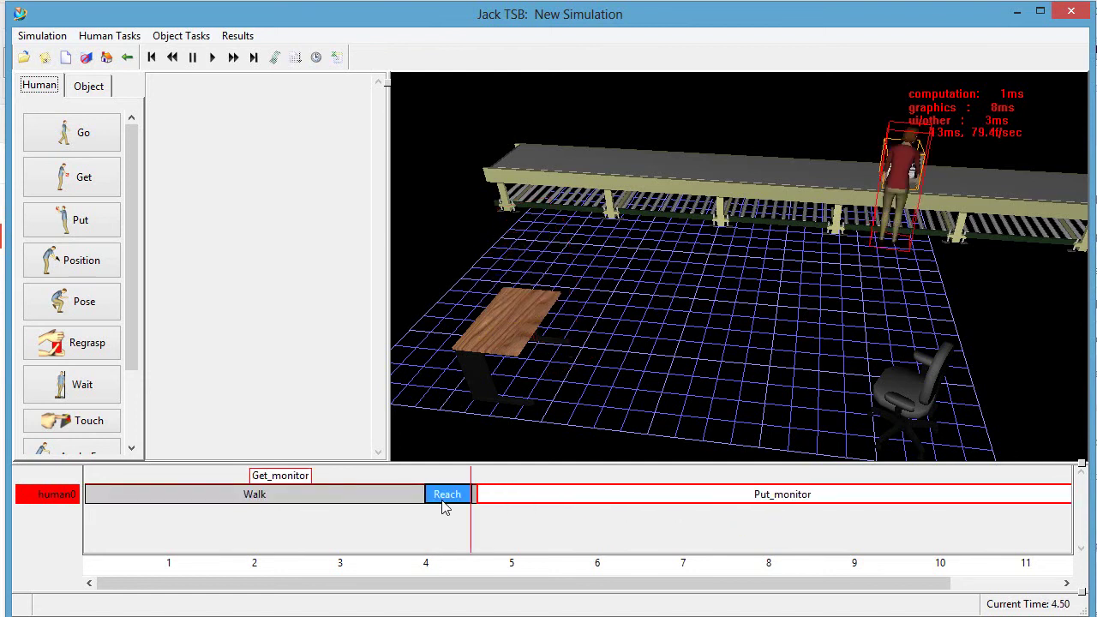
right_click(446, 506)
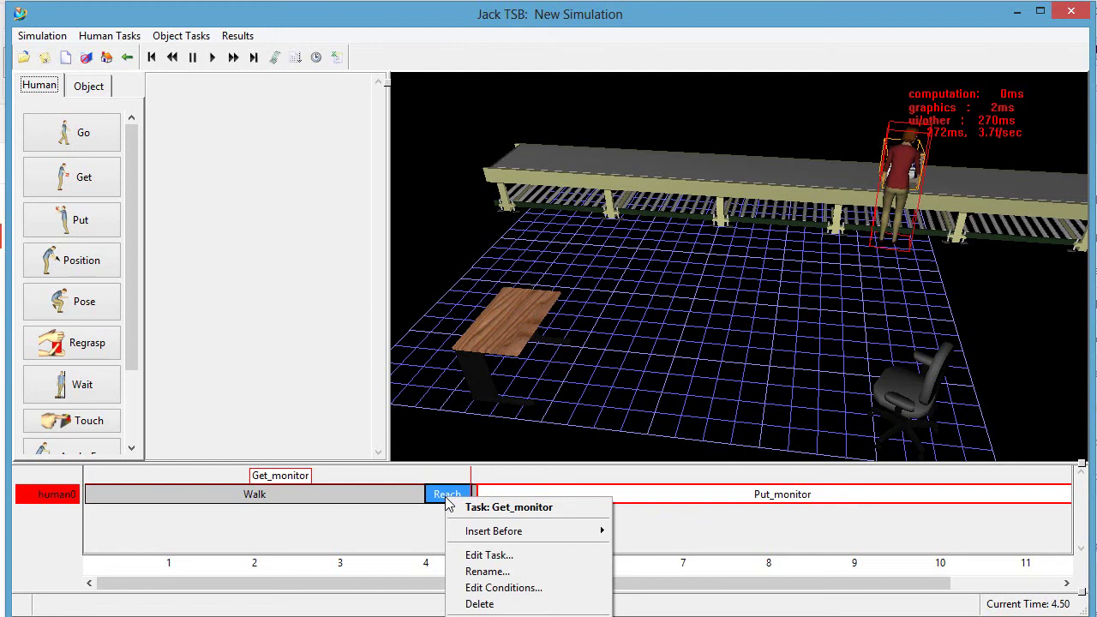
click(478, 555)
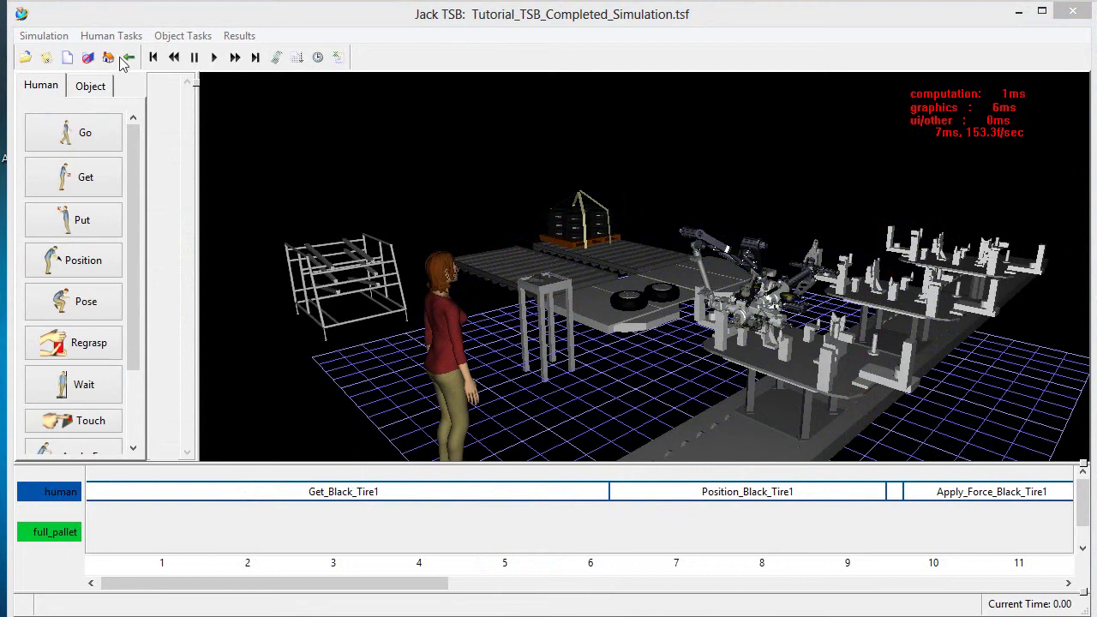
Play the completed tire simulation, following the human to the tire pallet by orbiting and zooming.
click(214, 57)
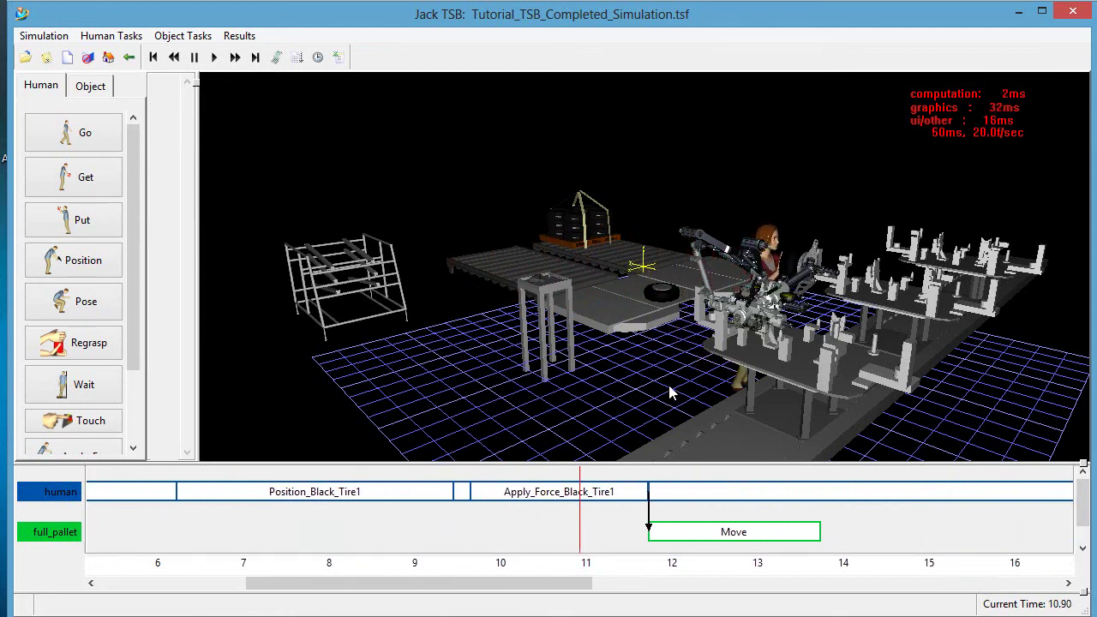
middle_drag(671, 392, 565, 391)
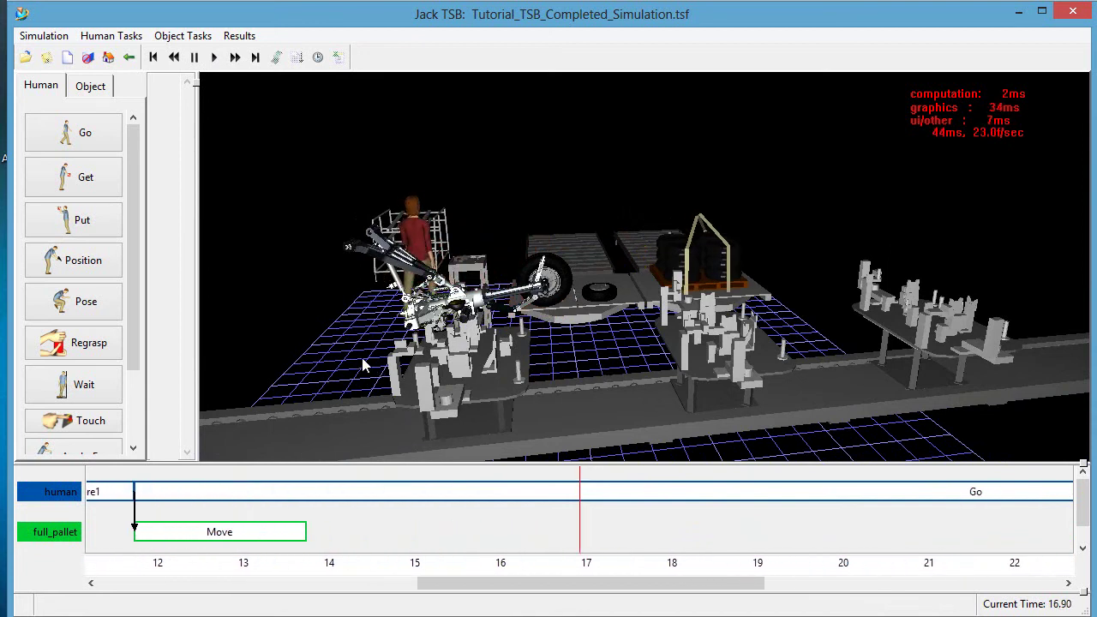
middle_drag(372, 350, 548, 416)
middle_drag(569, 379, 326, 342)
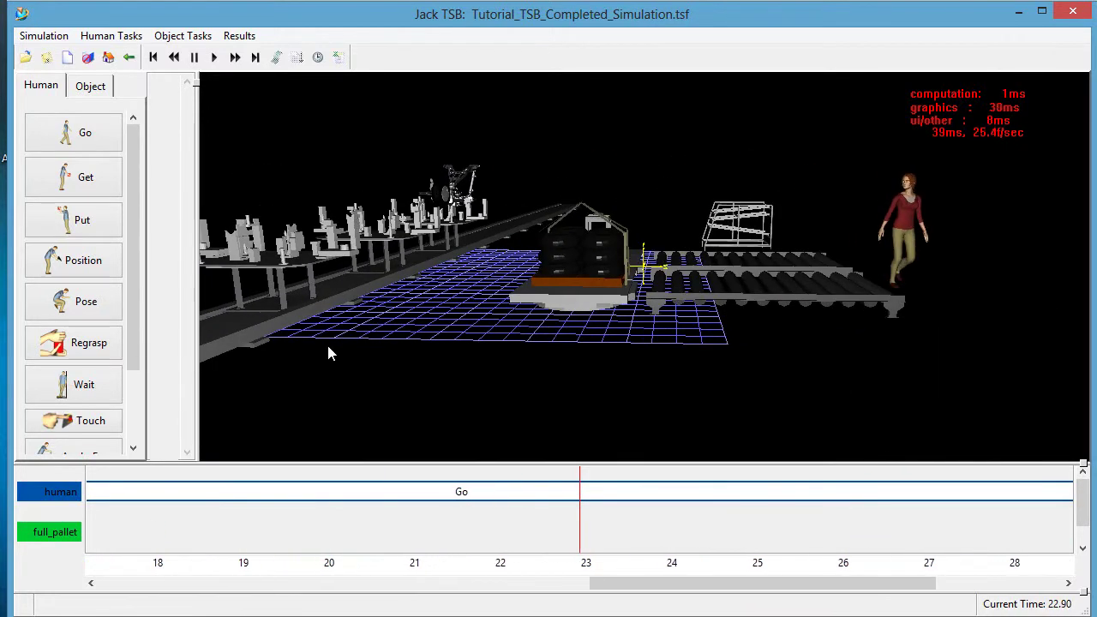
middle_drag(900, 320, 836, 345)
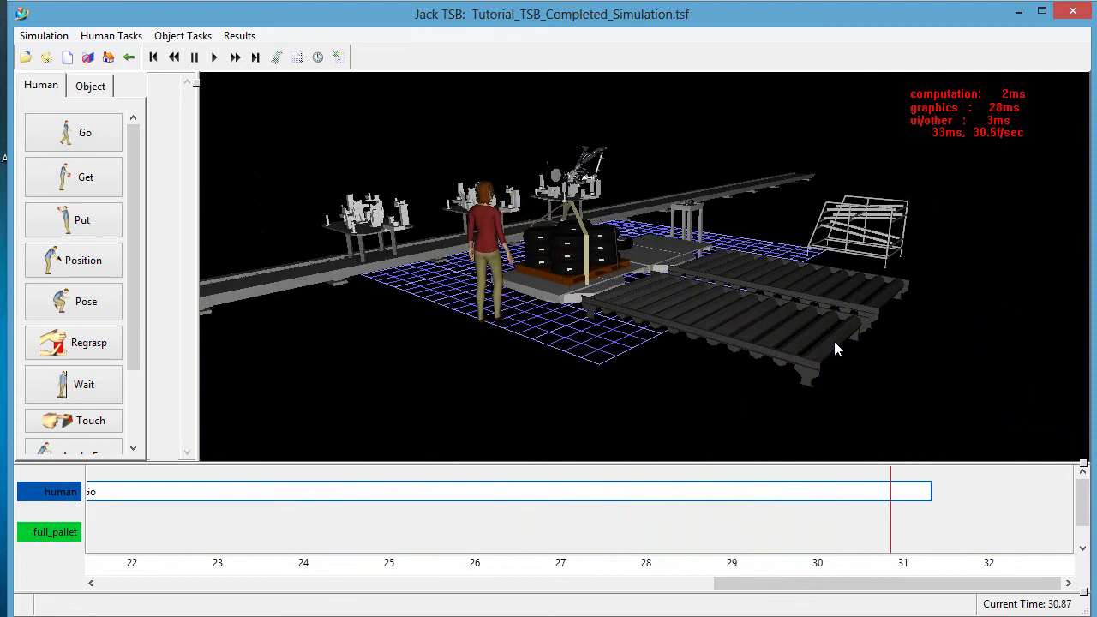
drag(528, 294, 495, 504)
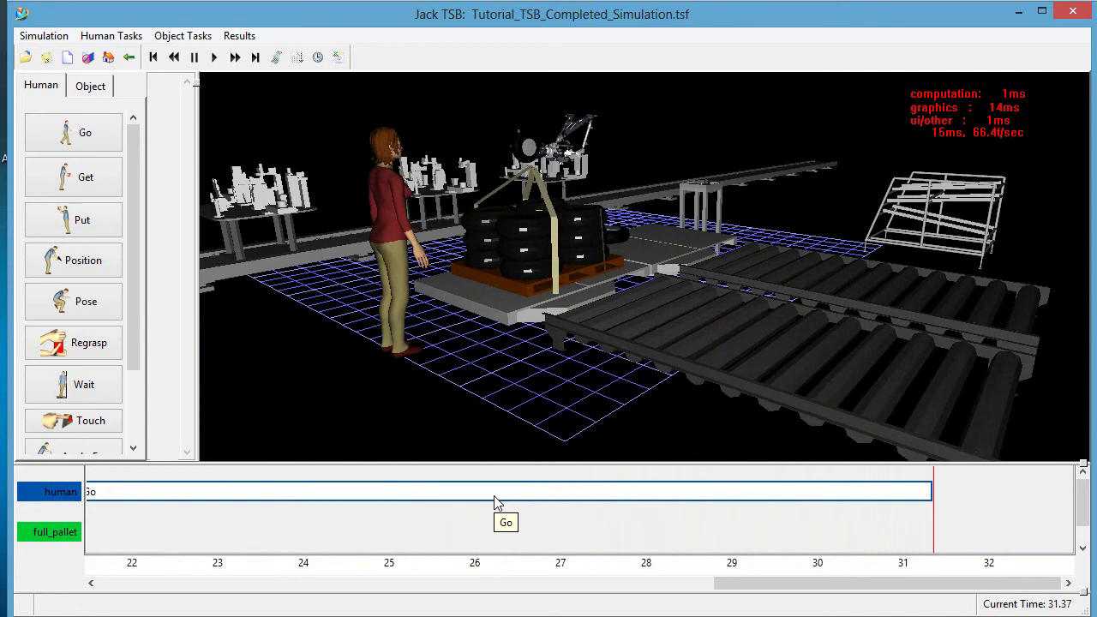